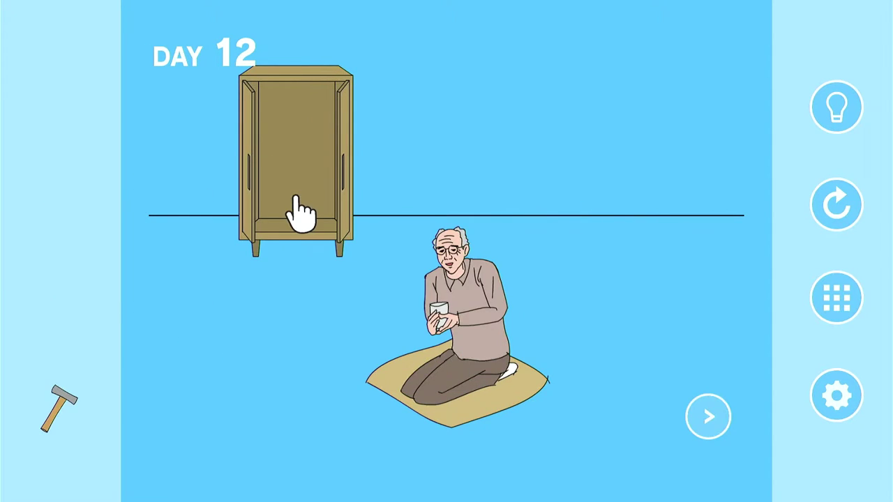
Step: Open the chest of drawers and smash the piggy bank with the inventory hammer
mouse_move(62, 410)
left_mouse_down()
mouse_move(360, 182)
mouse_move(385, 174)
left_mouse_up()
left_click(538, 345)
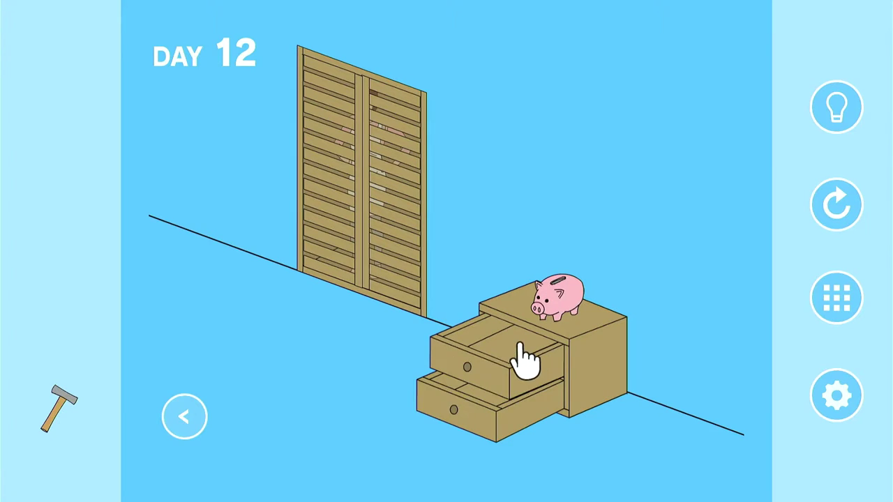
left_click_drag(59, 411, 562, 296)
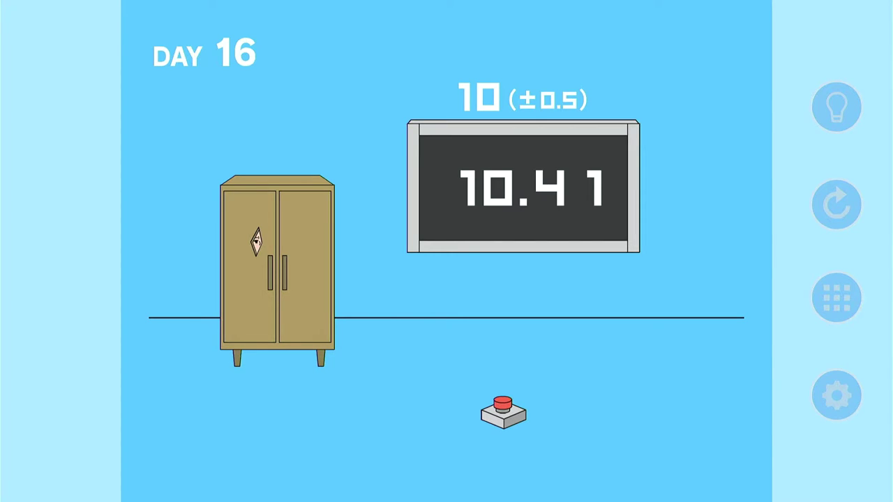
Step: Pick up the handheld game console revealed after the timer stop
left_click(257, 400)
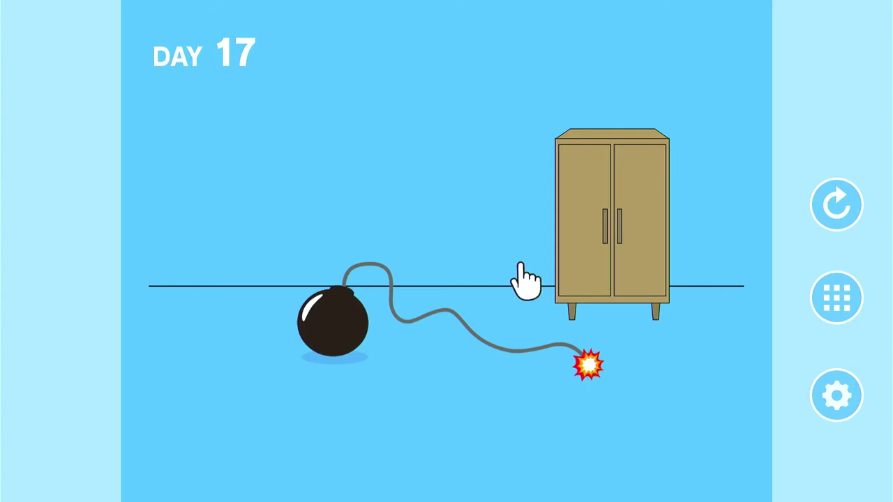
Step: Open the cabinet doors and collect the fire extinguisher, repeating the pickup once
left_click(600, 279)
left_click(612, 254)
left_click(447, 352)
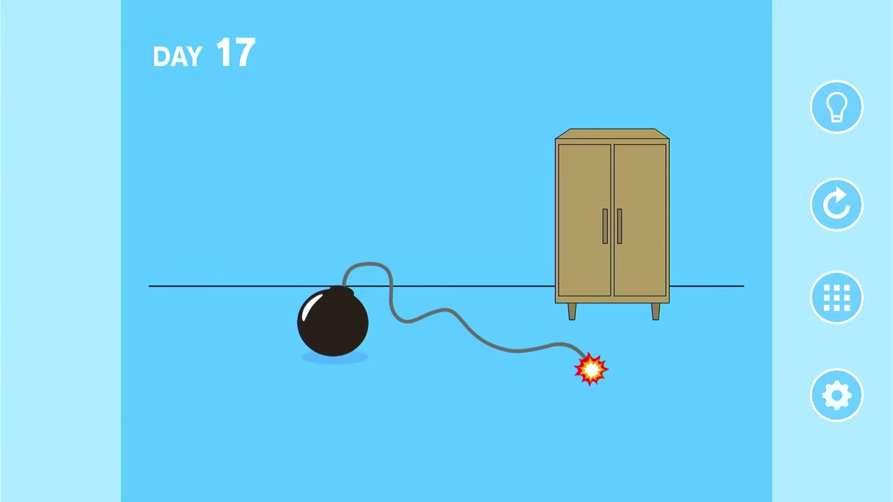
left_click(664, 294)
left_click(612, 253)
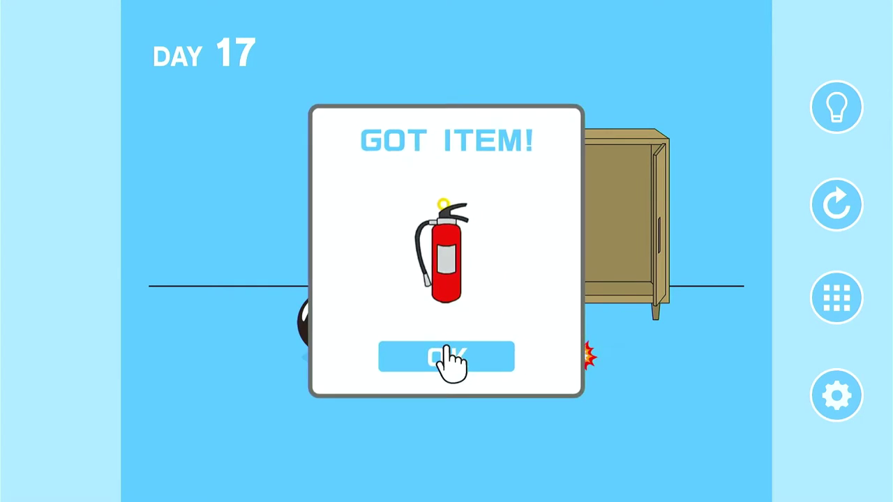
Step: Dismiss the extinguisher notice and take the game console from the cracked bomb
left_click(454, 359)
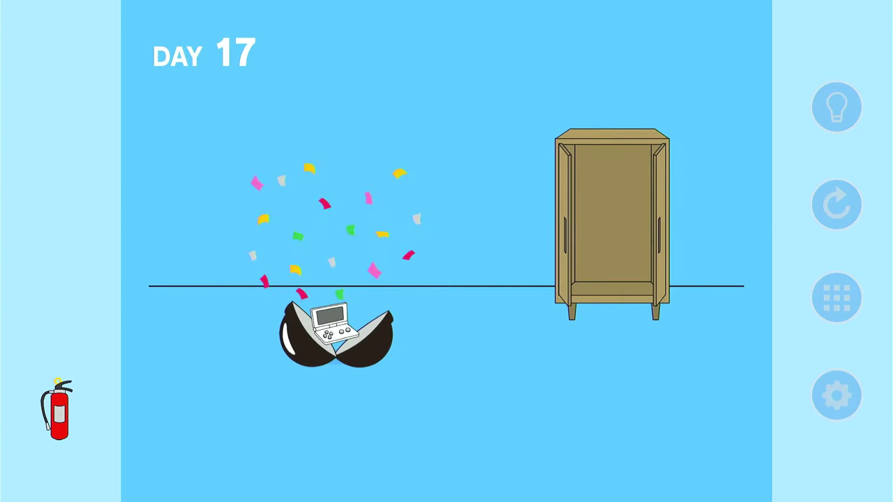
left_click(339, 314)
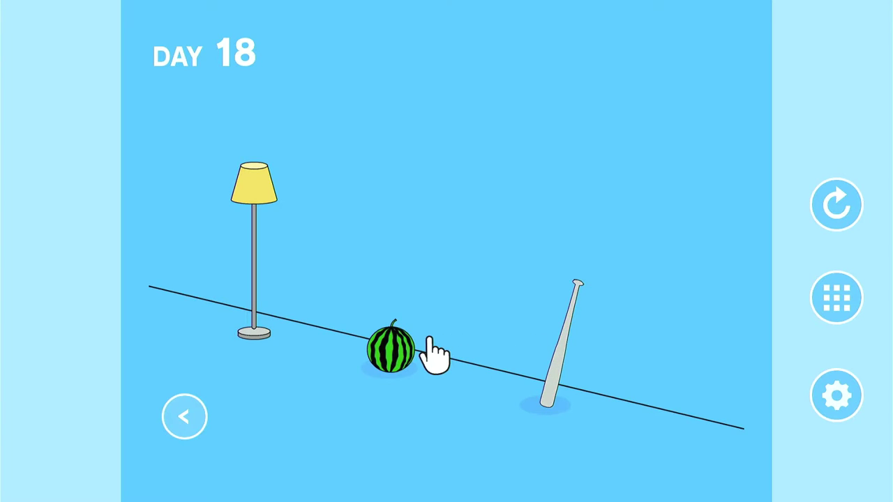
Step: Take the baseball bat, smash the watermelon with it, then store the bat again
left_click(555, 342)
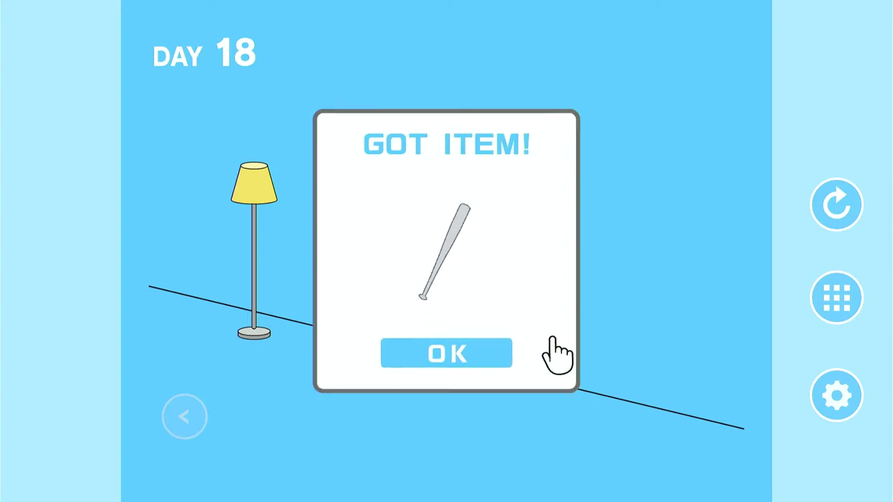
left_click(443, 343)
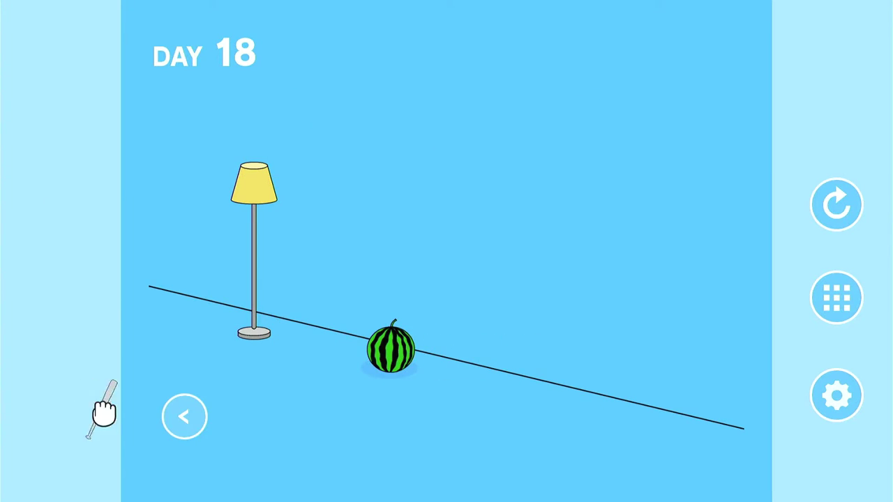
left_click_drag(305, 373, 392, 370)
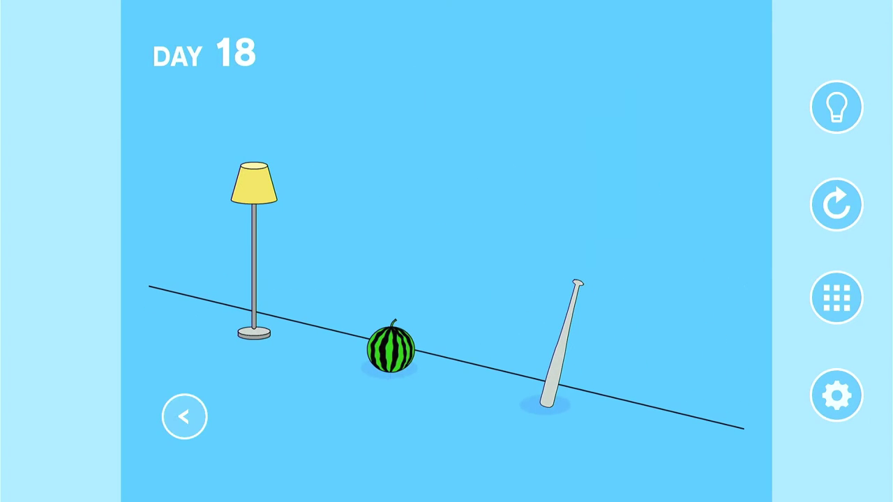
left_click(562, 408)
left_click(450, 360)
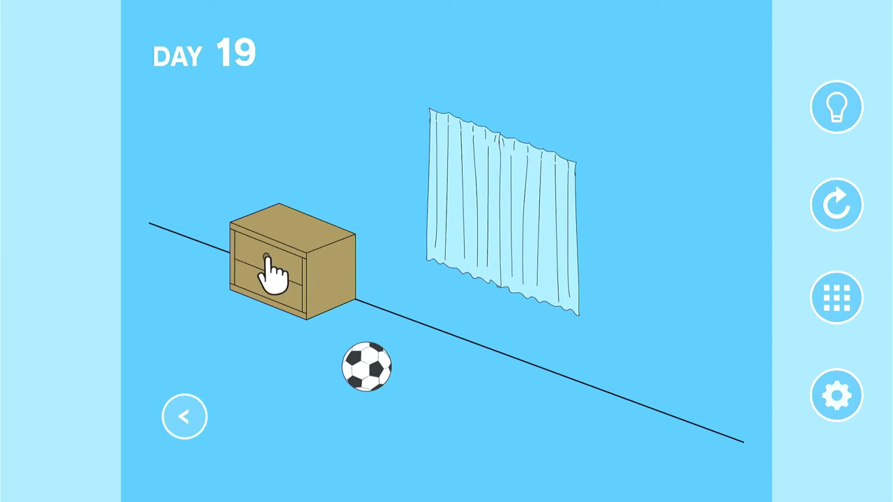
Step: Open the cabinet drawers, pull the curtain aside, and take the fly from the window
left_click(271, 270)
left_click(480, 213)
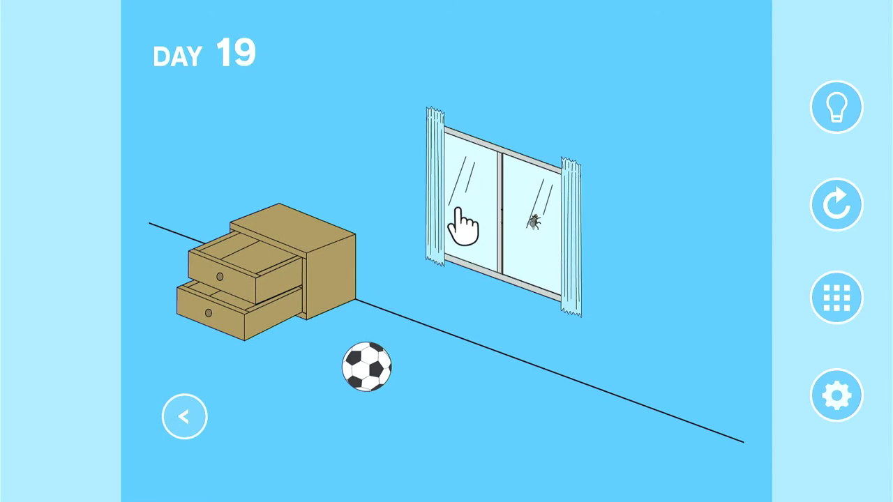
left_click(524, 223)
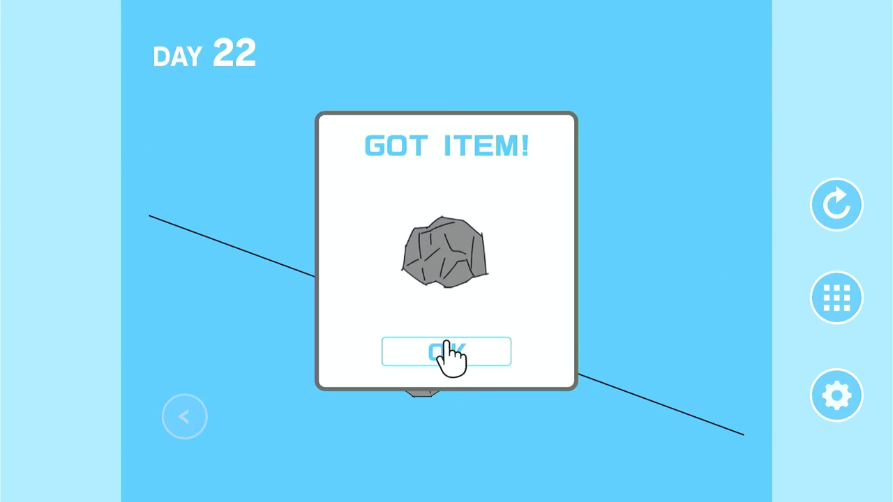
Step: Collect three more rocks from the pile until the inventory-full notice appears
left_click(447, 351)
left_click(448, 316)
left_click(448, 351)
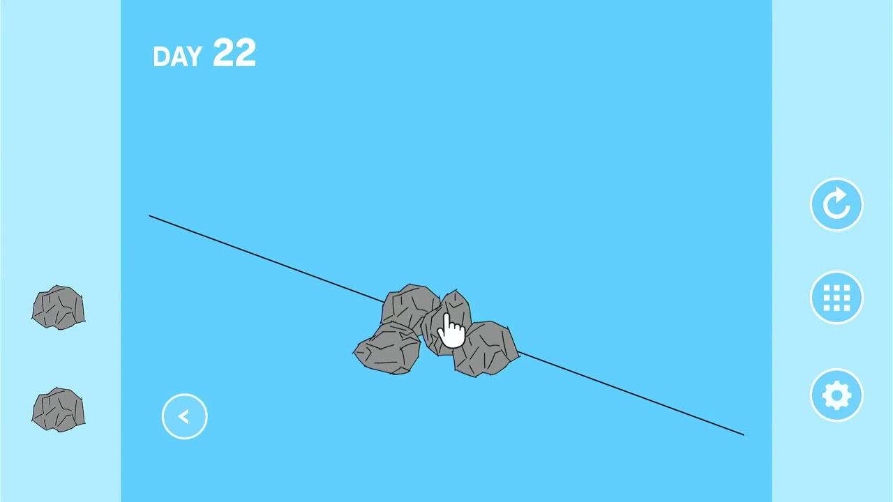
left_click(447, 318)
left_click(447, 351)
left_click(448, 319)
left_click(447, 348)
left_click(450, 321)
left_click(449, 352)
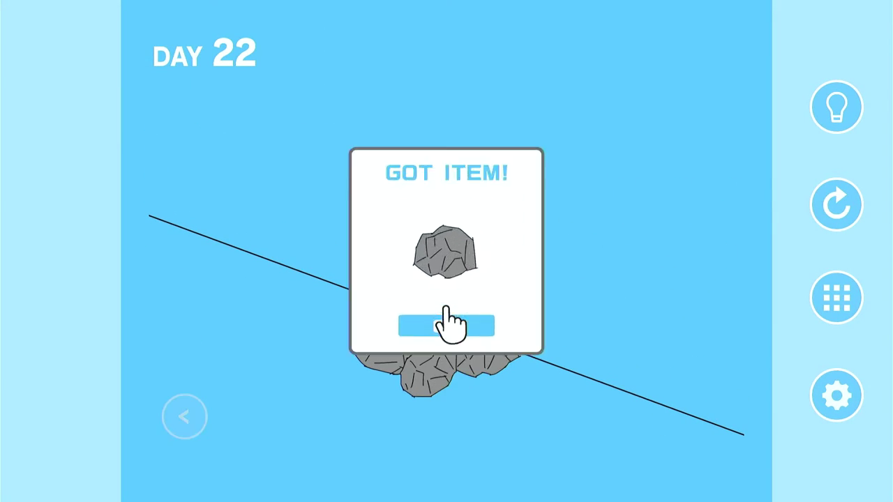
Step: Pick up further rocks from the pile, confirming each item notice
left_click(450, 321)
left_click(449, 321)
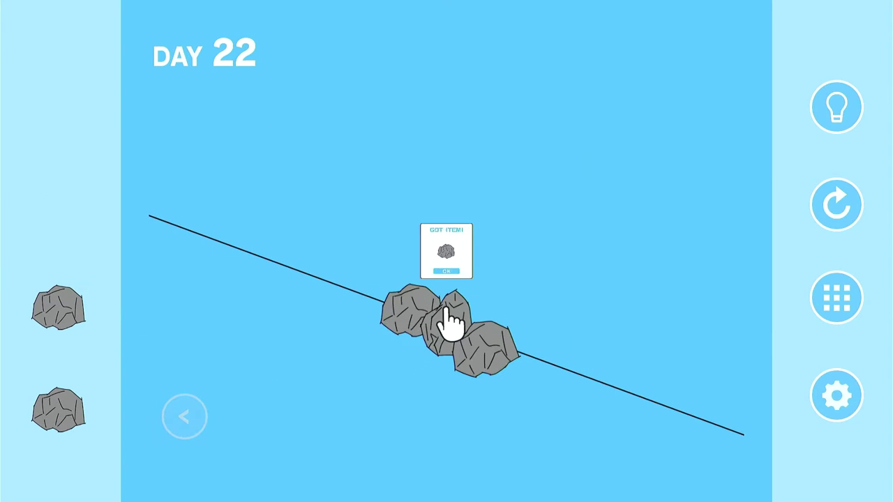
left_click(450, 352)
left_click(450, 321)
left_click(450, 352)
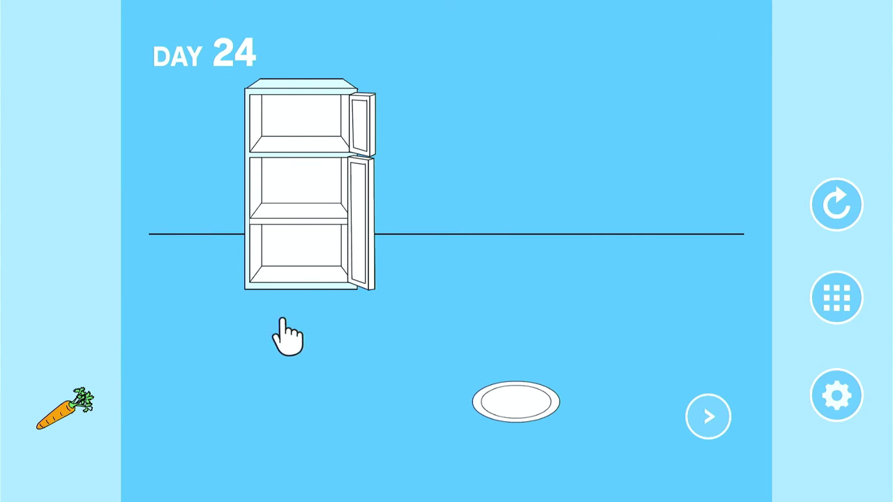
Step: Move the carrot from the inventory onto the plate
left_click_drag(474, 412, 506, 403)
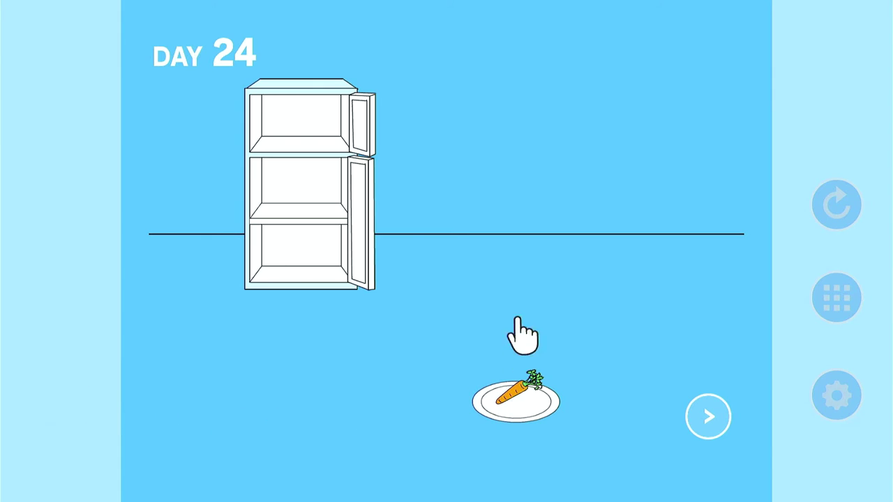